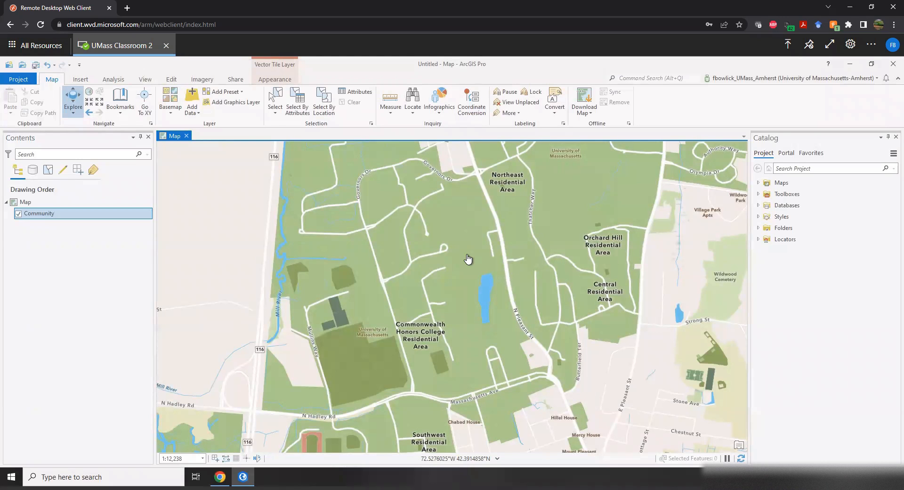
Step: Close the untitled map project without saving its changes
left_click(893, 63)
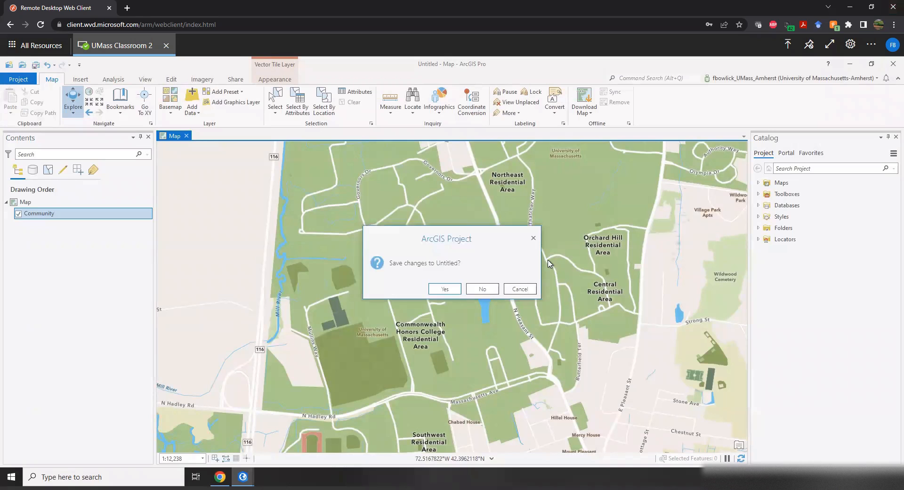
left_click(493, 289)
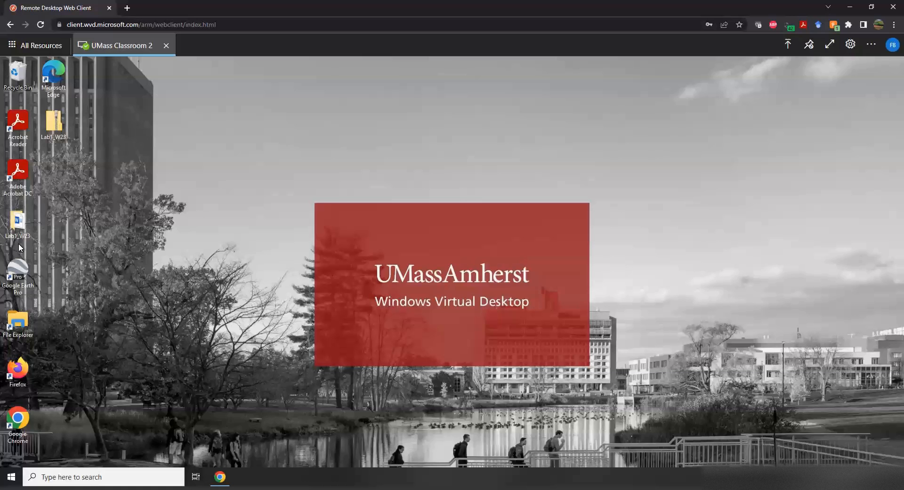
Step: Open the Counties packaged project from the Part_D folder inside the desktop's Lab1_W23 folder
double_click(17, 227)
double_click(291, 152)
left_click_drag(381, 88, 338, 75)
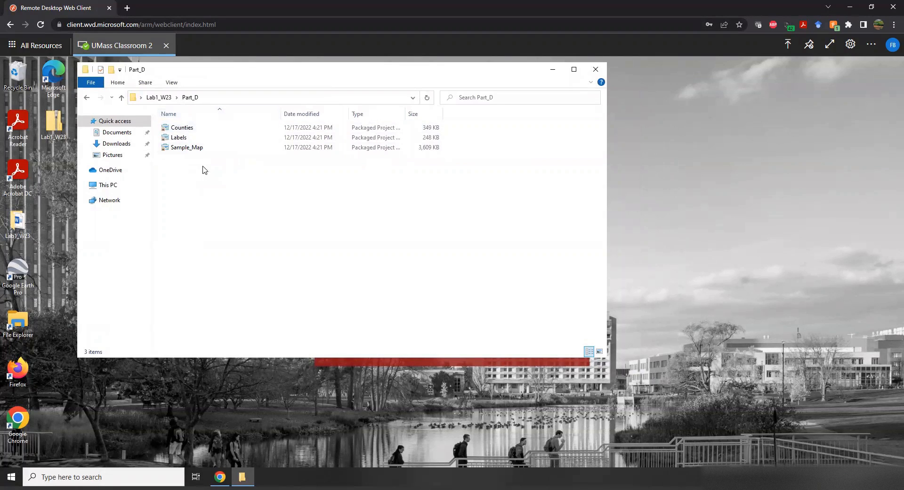
key("alt")
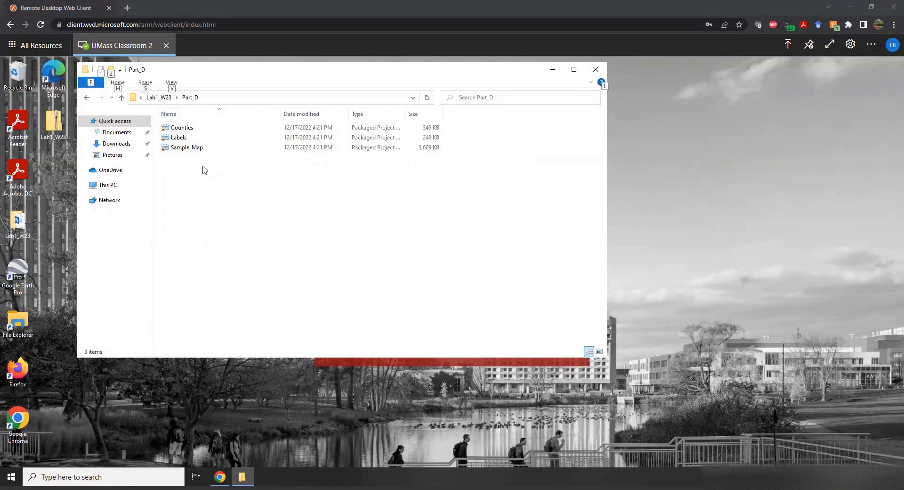
left_click(203, 167)
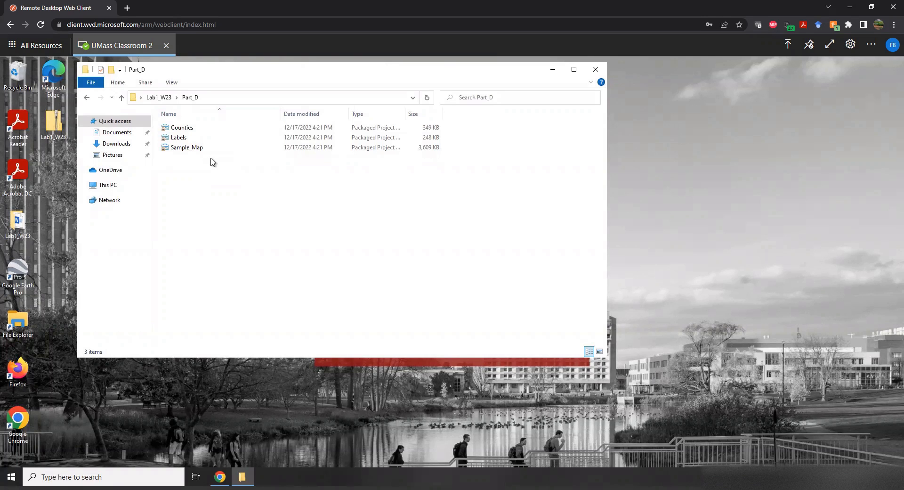
left_click(210, 134)
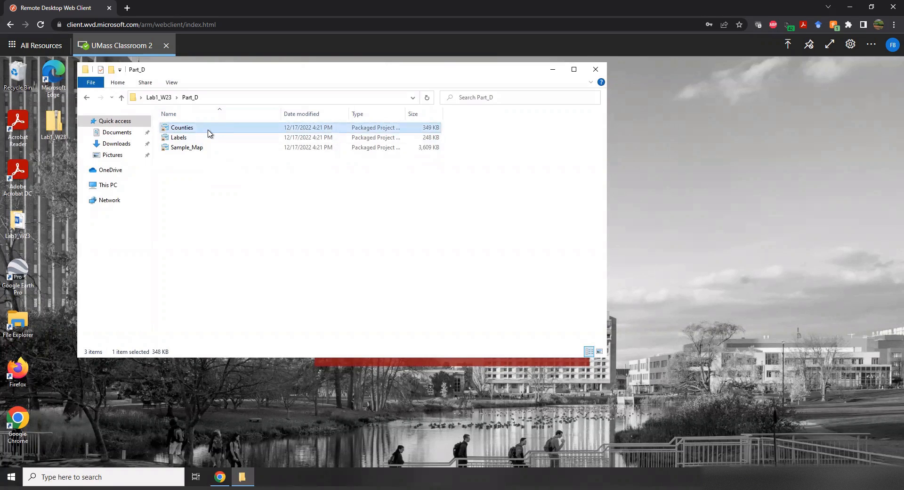
double_click(209, 130)
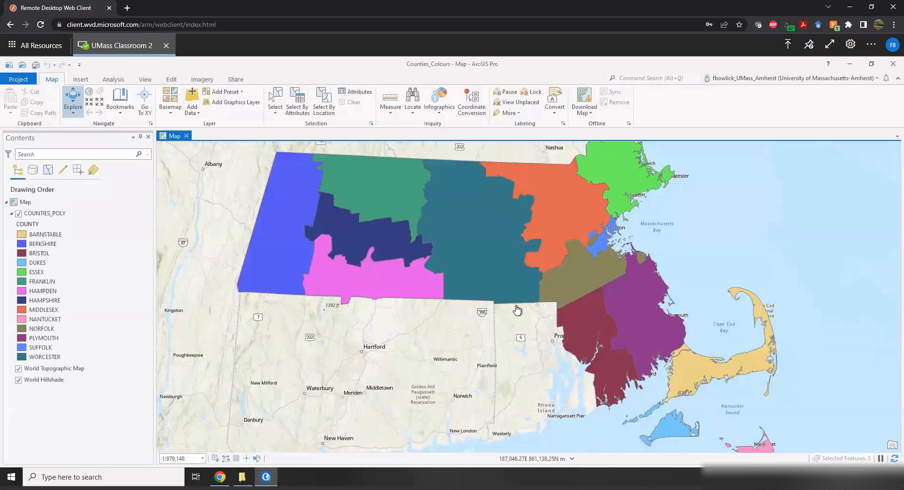
Step: Examine the coloured counties of Massachusetts on the map, from close-up boundaries to the whole state
scroll(394, 279, "up", 3)
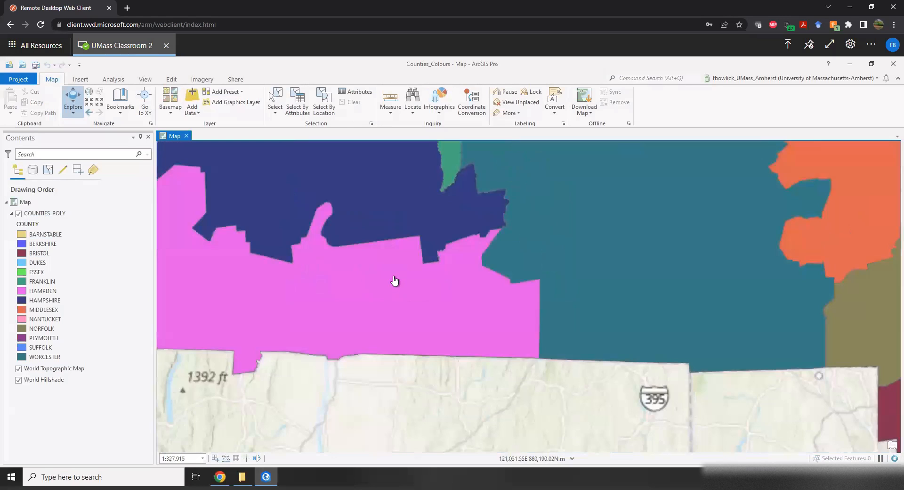
scroll(296, 214, "up", 3)
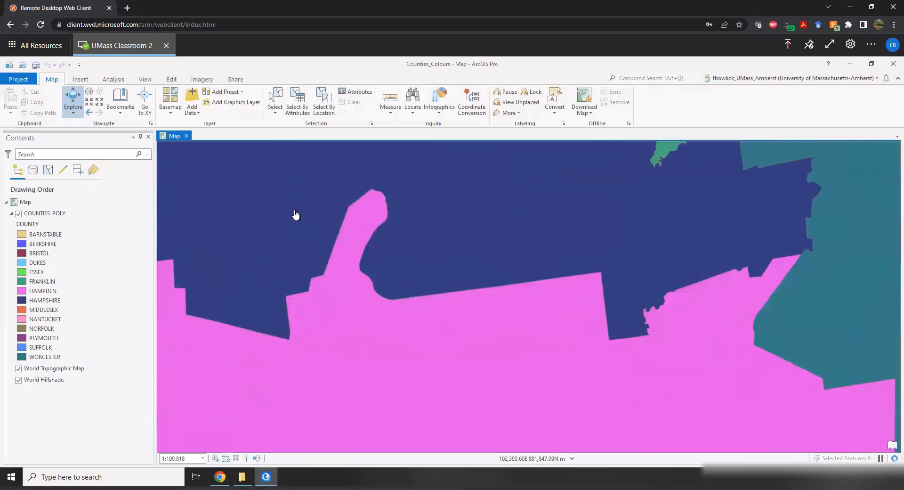
scroll(295, 215, "down", 6)
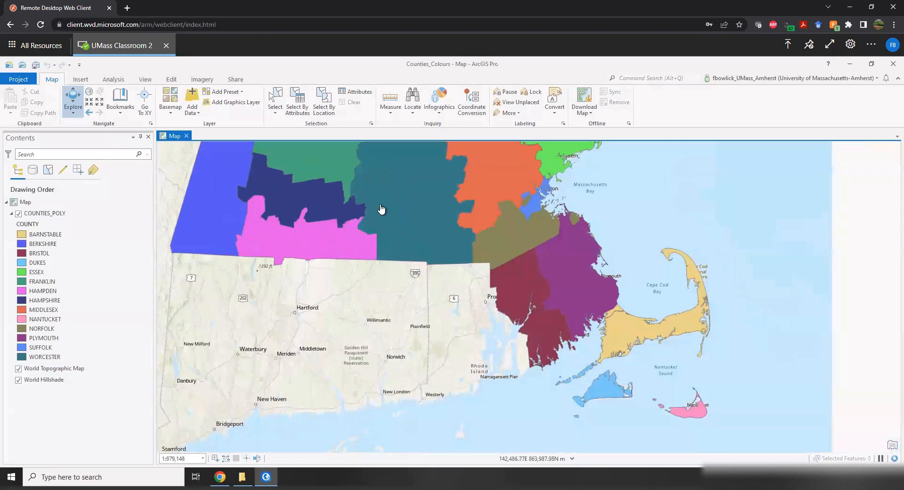
scroll(411, 303, "down", 2)
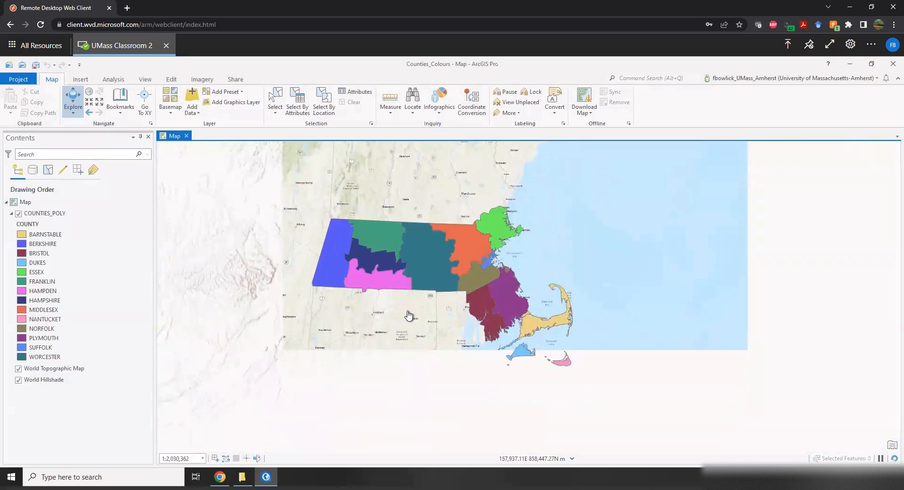
Step: Switch to the Pro_Lab1_W23 document in Word and read the instructions on colour vision simulation and layer symbology
key("alt")
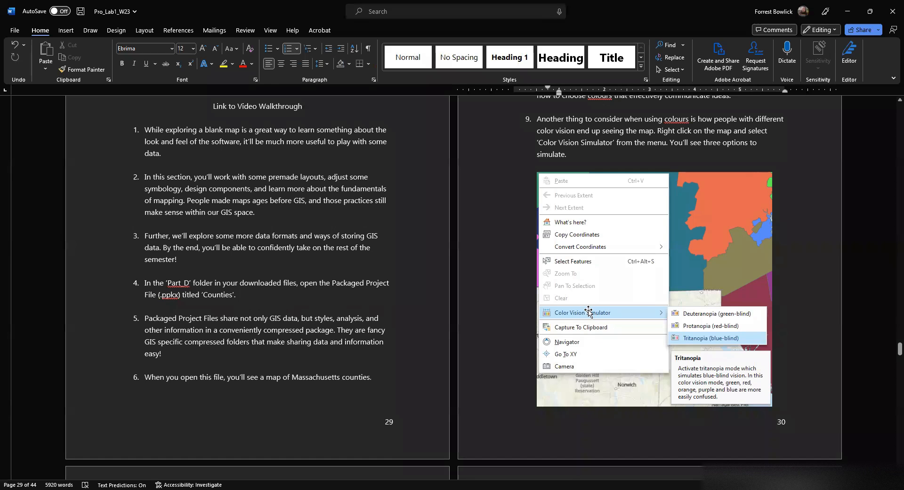
scroll(755, 285, "up", 3)
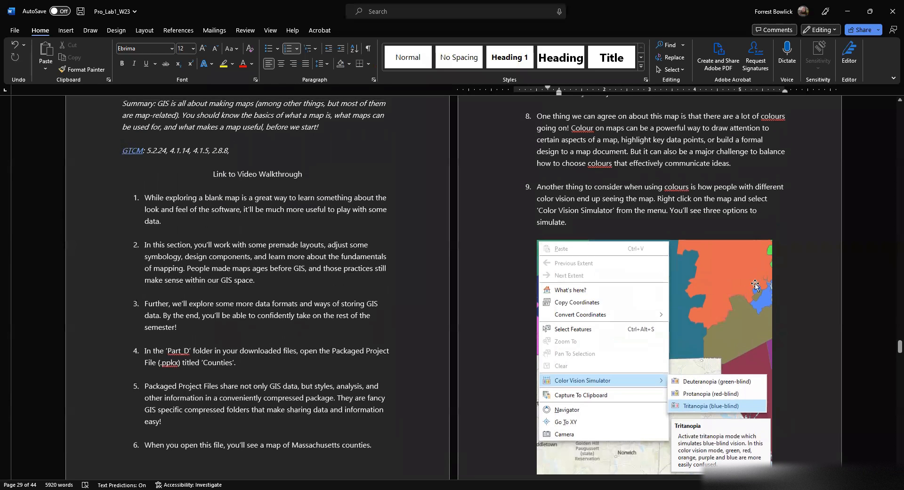
scroll(318, 342, "down", 2)
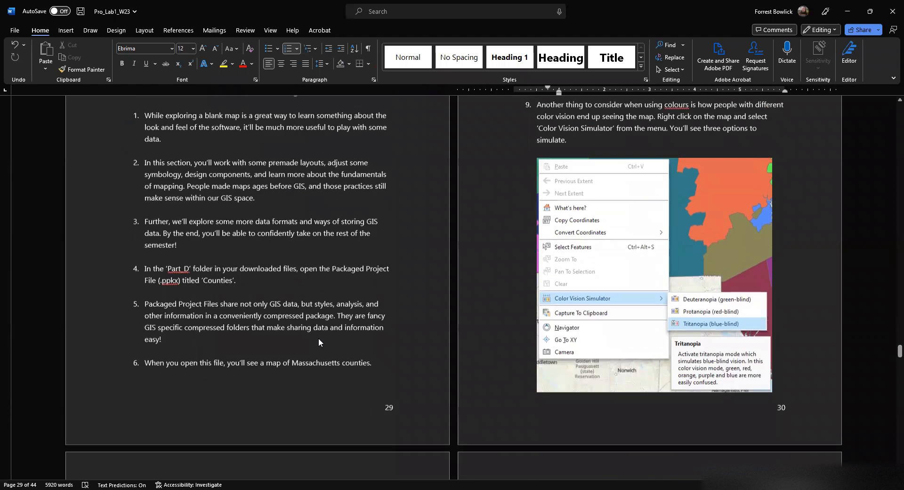
scroll(319, 341, "down", 2)
scroll(320, 334, "down", 3)
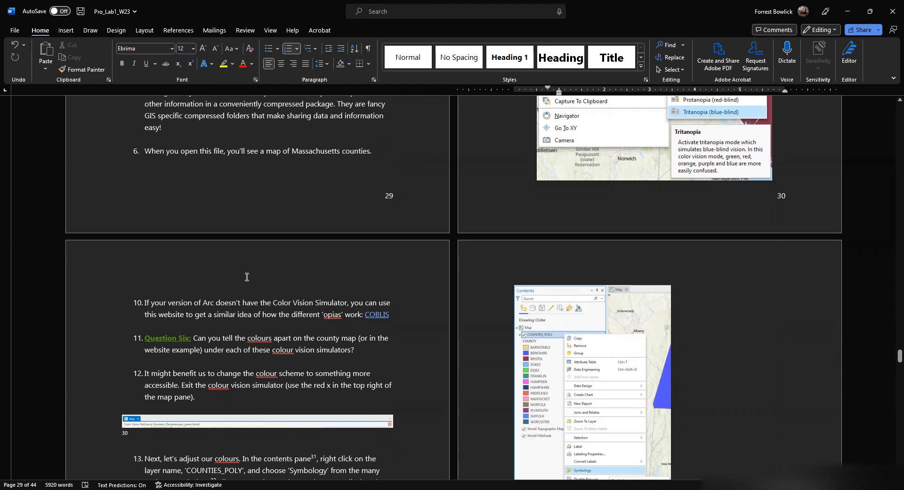
scroll(247, 276, "down", 2)
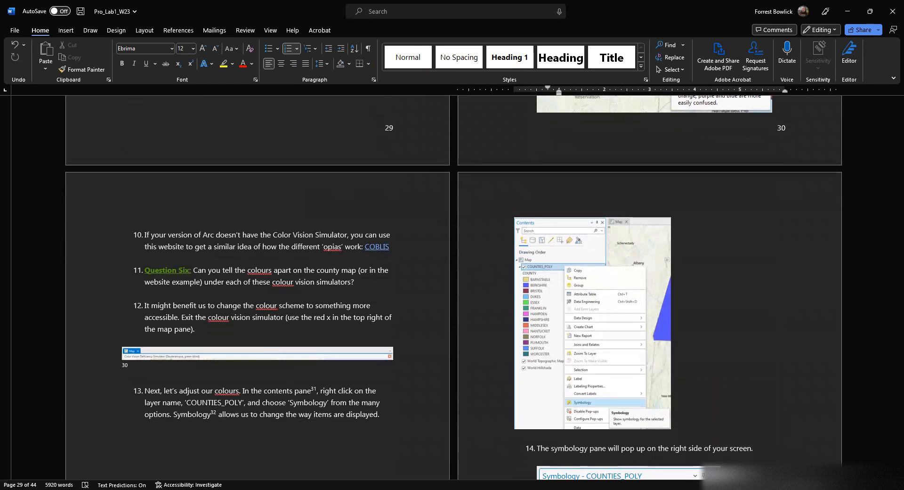
Step: Check the ArcGIS Pro map's available options for the Color Vision Simulator and review the symbology instructions in Word
key("alt+Tab")
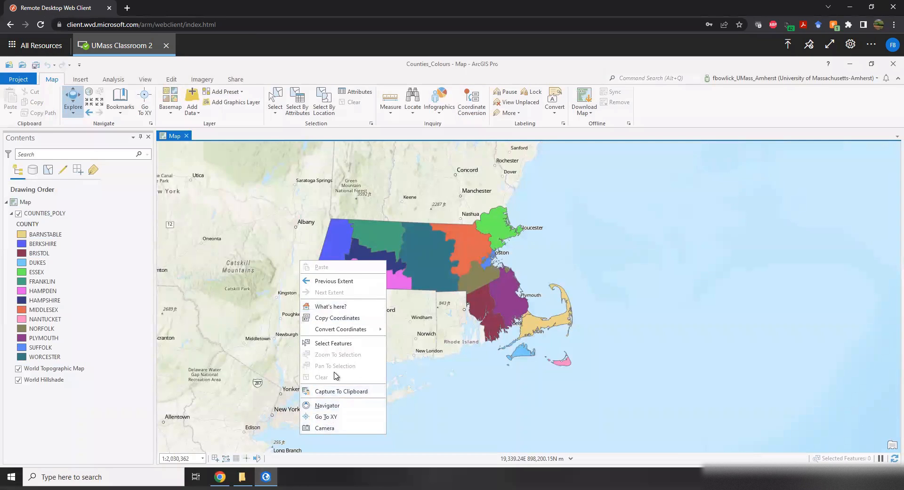
left_click(408, 335)
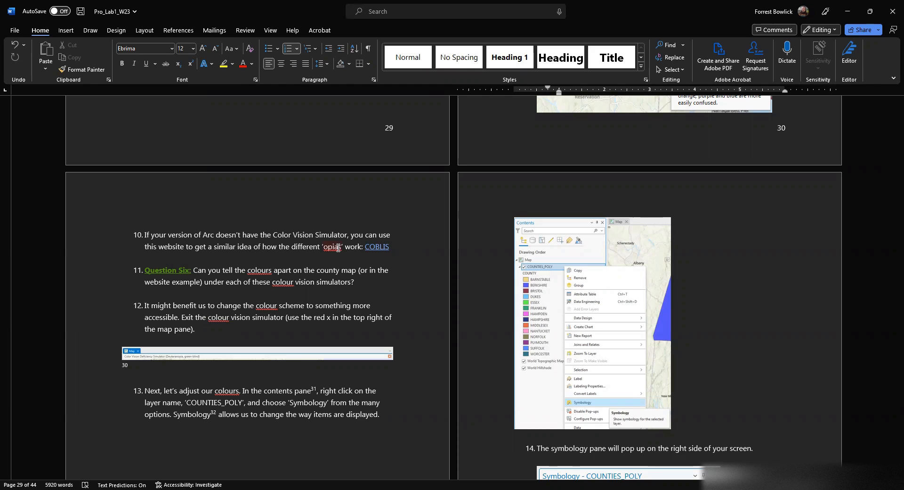
scroll(495, 102, "down", 3)
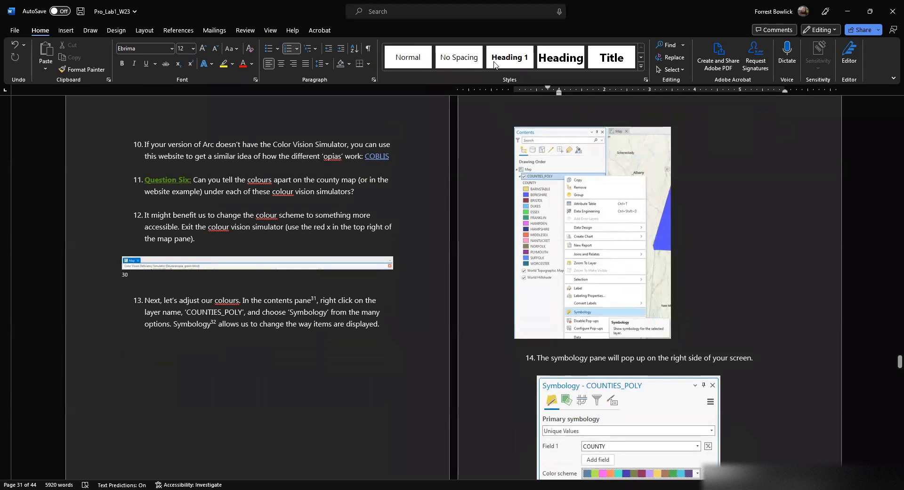
key("alt+Tab")
Step: Return to ArcGIS Pro and open the symbology settings of the COUNTIES_POLY layer
left_click(69, 212)
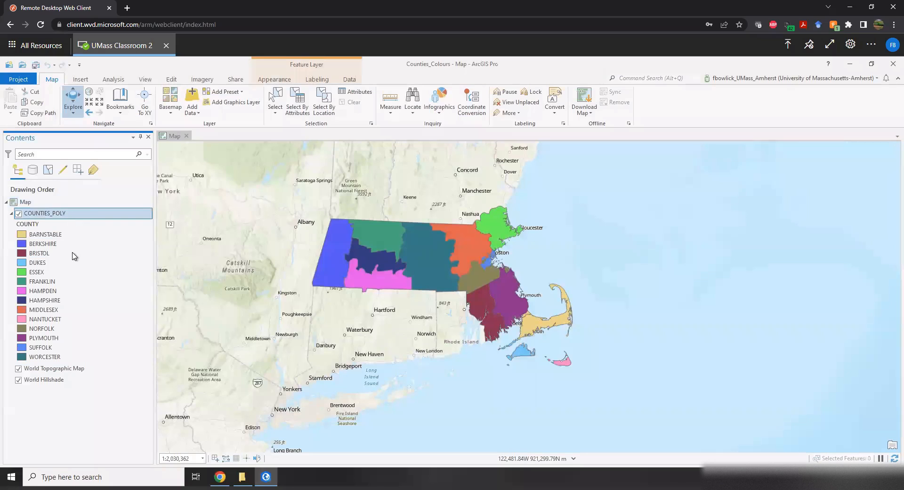
right_click(87, 215)
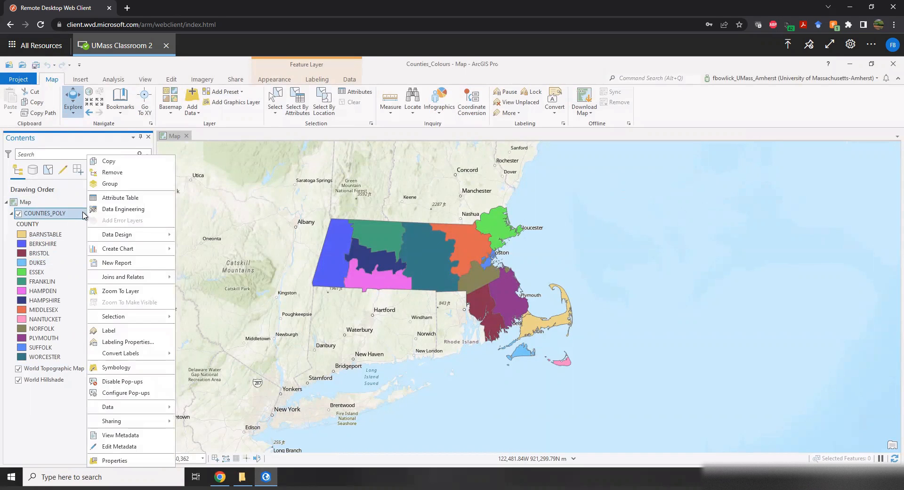
right_click(81, 215)
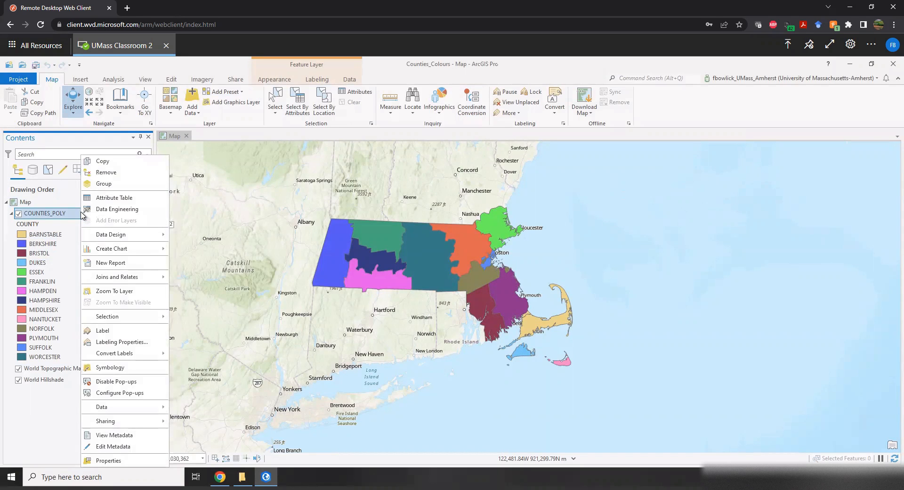
left_click(110, 368)
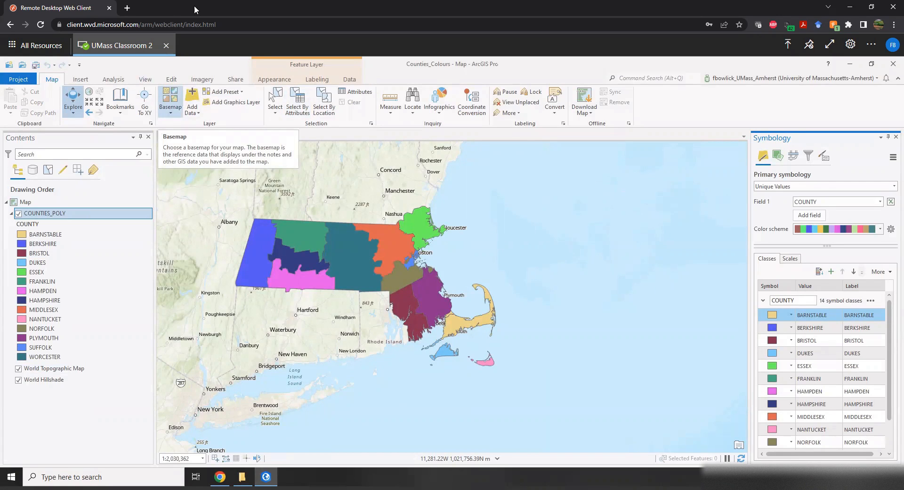
right_click(43, 217)
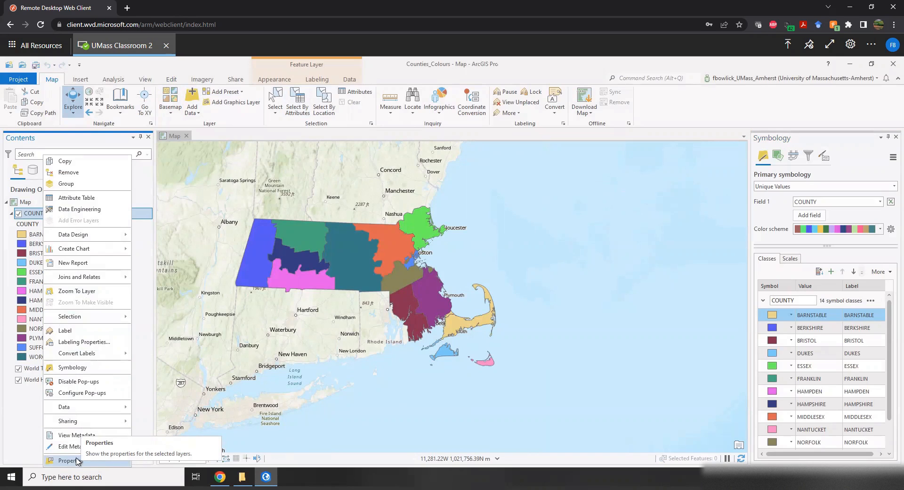
left_click(524, 302)
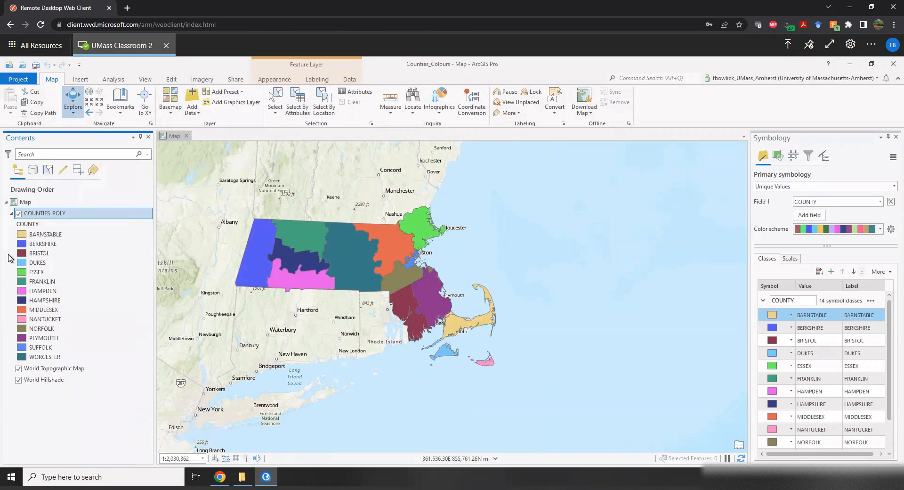
right_click(88, 213)
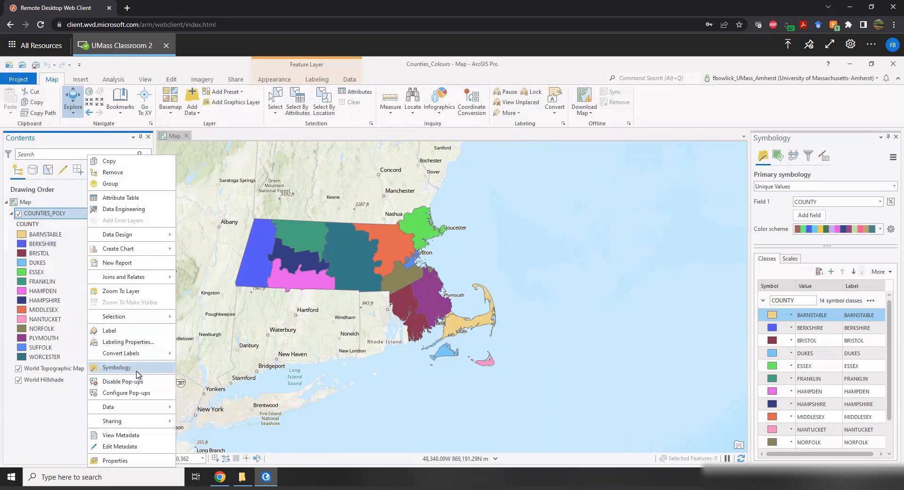
left_click(136, 367)
Step: Apply a red-toned colour scheme to the county classes
left_click(879, 229)
scroll(835, 316, "down", 10)
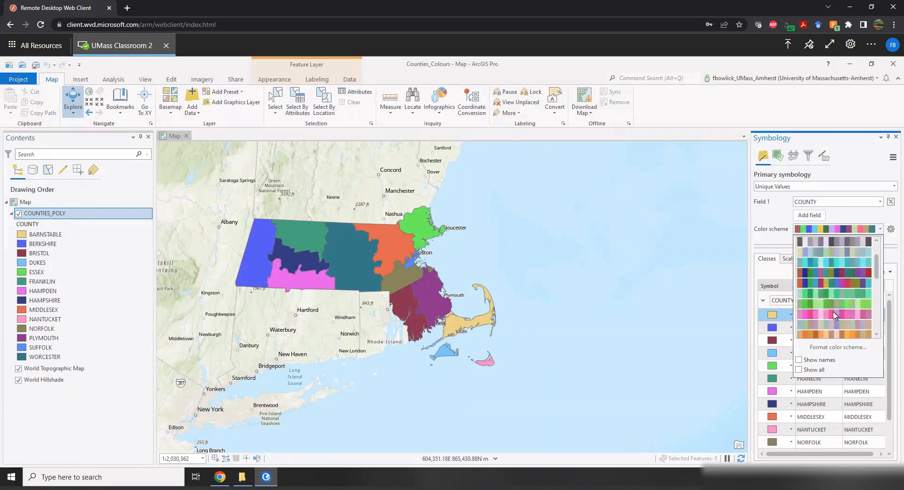
scroll(834, 315, "up", 10)
scroll(834, 315, "down", 5)
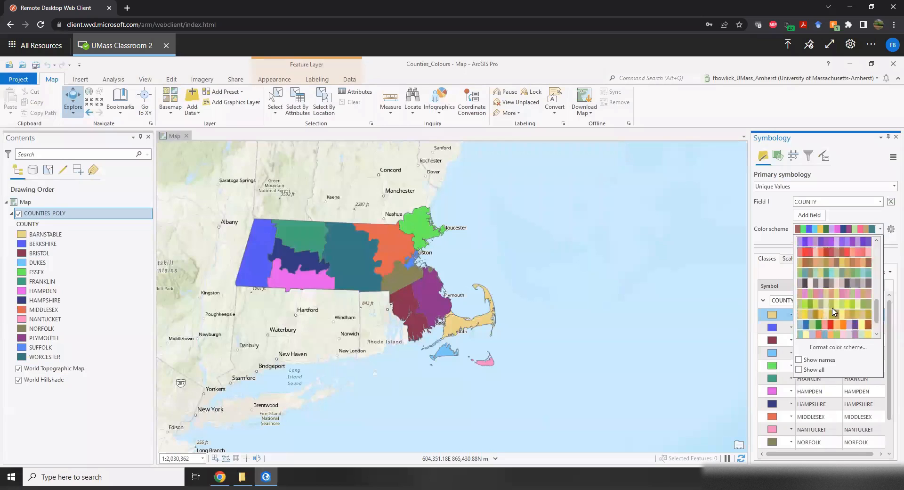
left_click(818, 256)
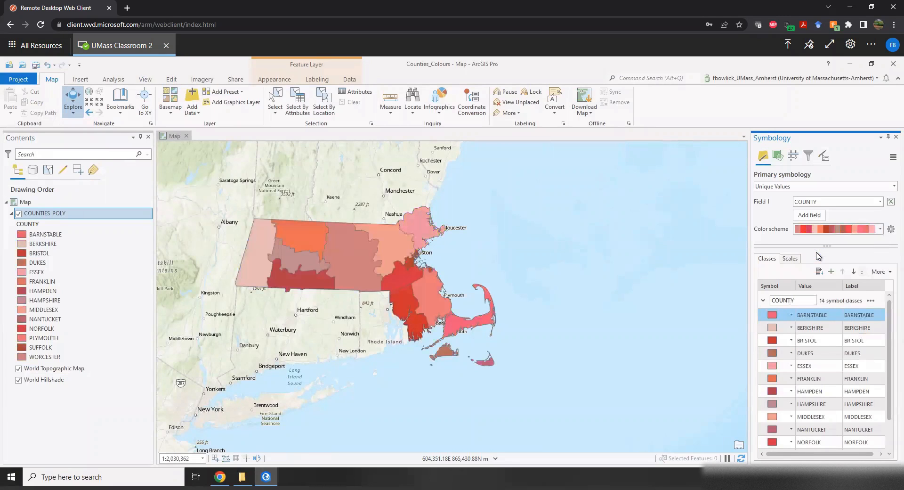
Step: Apply the multicoloured scheme at the end of the colour scheme list to the county classes
left_click(880, 231)
scroll(847, 283, "down", 3)
scroll(847, 282, "up", 3)
scroll(847, 267, "down", 5)
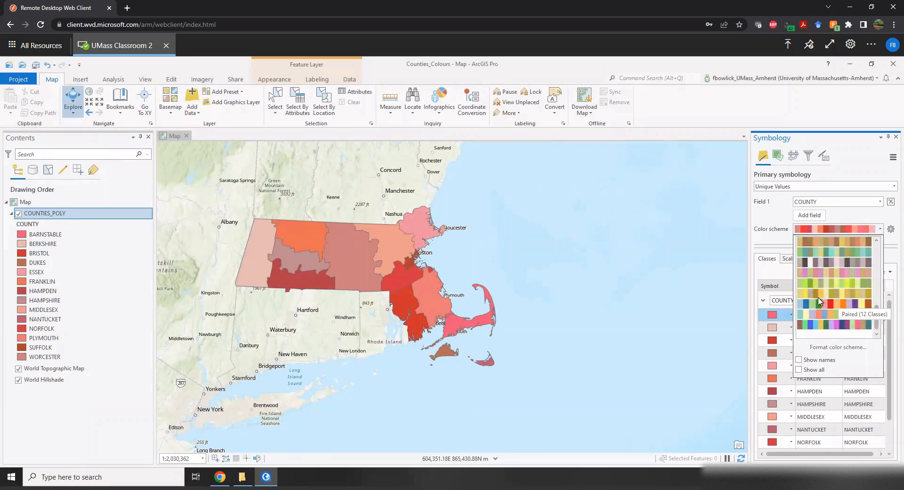
left_click(815, 327)
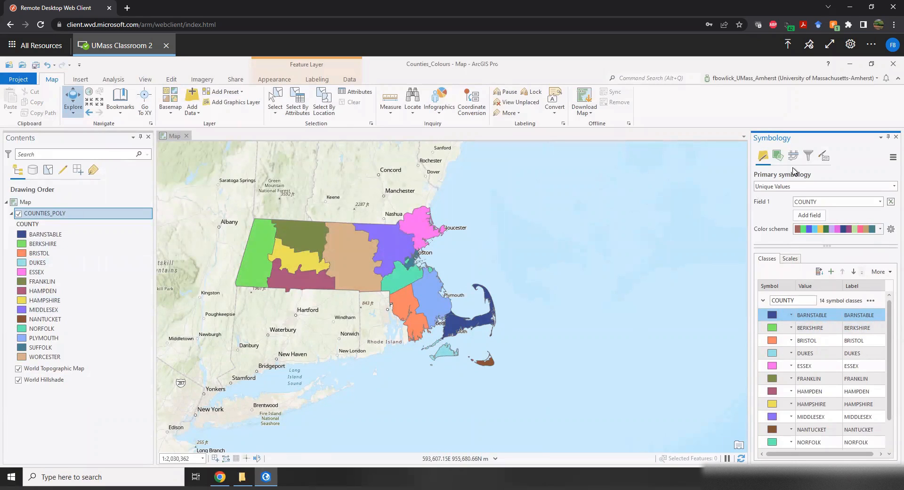
Step: Change the BARNSTABLE county symbol's fill colour to dark green and apply it to the map
left_click(22, 234)
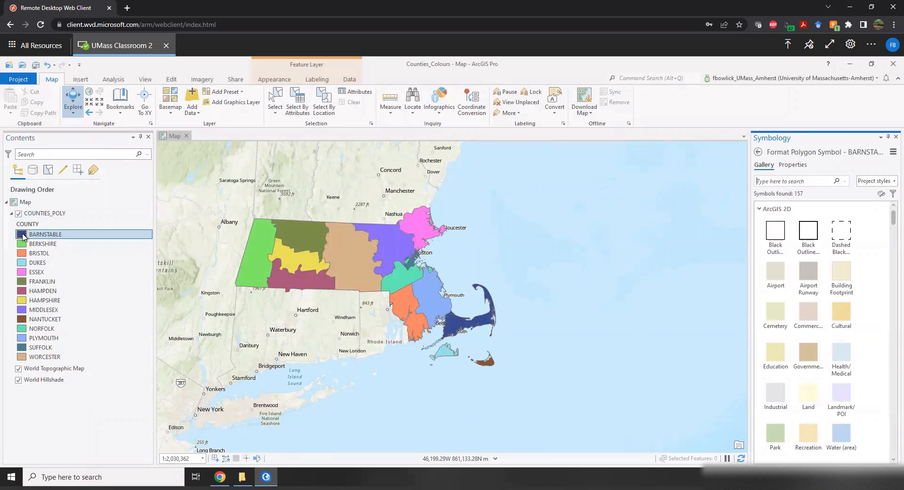
left_click(785, 166)
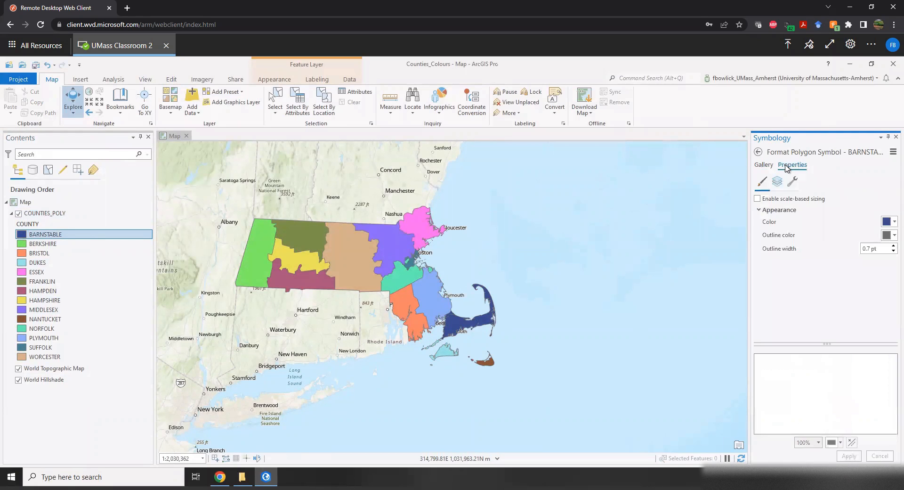
left_click(890, 223)
left_click(844, 305)
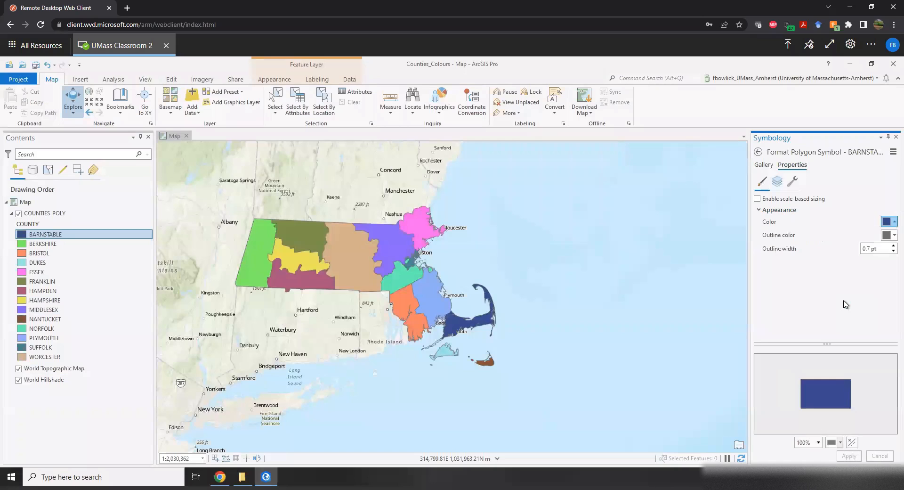
left_click(847, 457)
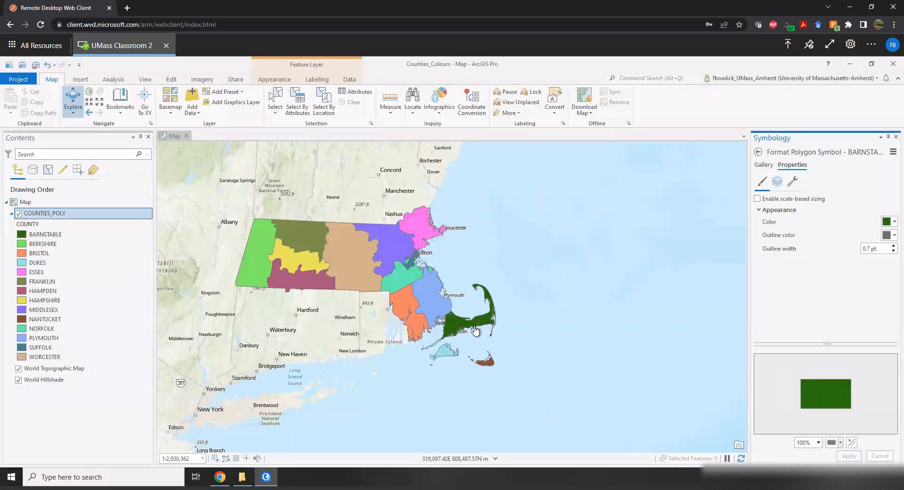
Step: Change the BARNSTABLE county symbol's fill colour to light purple and apply it to the map
left_click(891, 221)
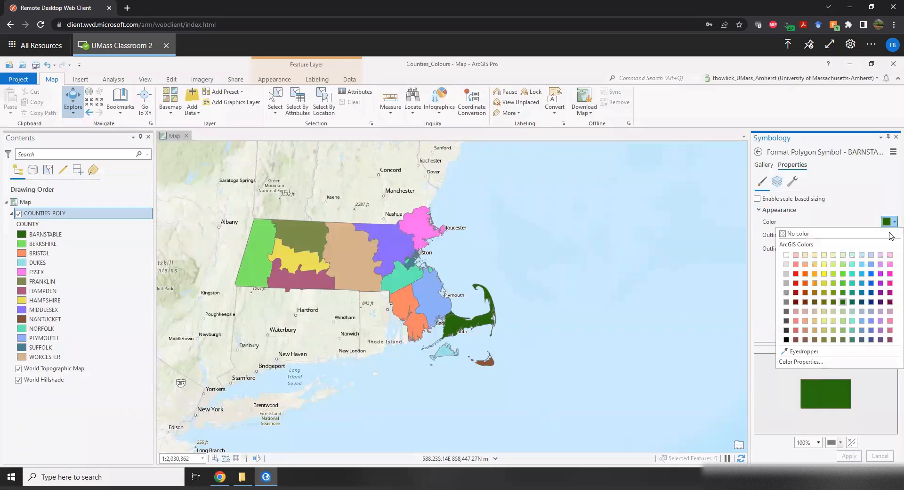
left_click(880, 264)
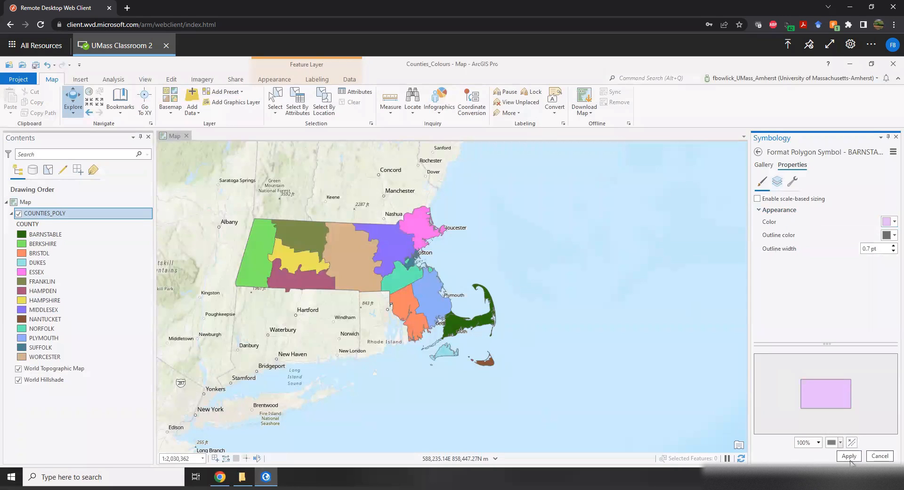
left_click(849, 456)
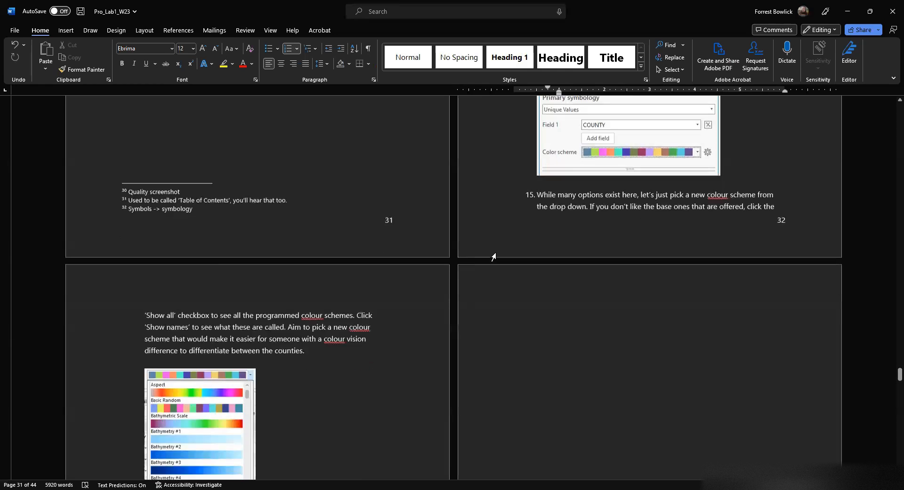
Step: Switch to the Pro_Lab1_W23 document in Word and read the instructions from the colour scheme step through Question Seven and the Sample_Map project
scroll(493, 256, "down", 6)
scroll(305, 269, "up", 5)
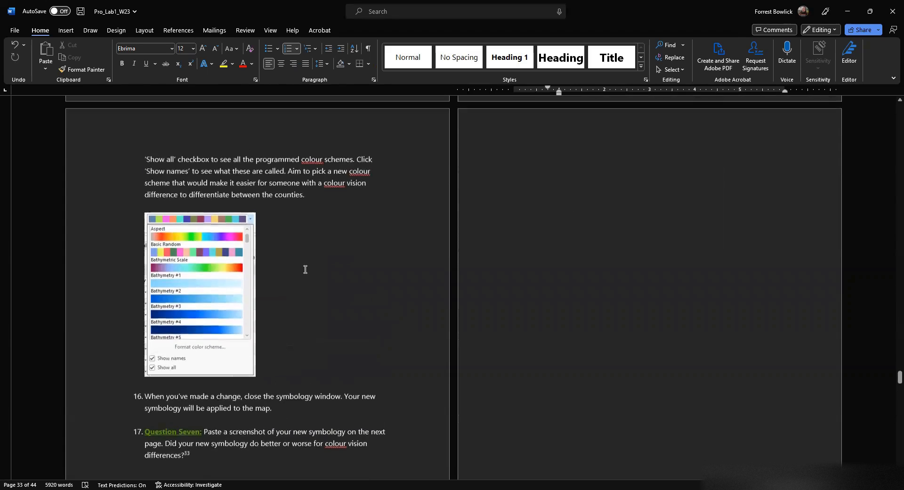
scroll(486, 336, "down", 3)
scroll(486, 336, "down", 3)
scroll(485, 335, "up", 3)
scroll(484, 335, "down", 1)
scroll(484, 334, "down", 9)
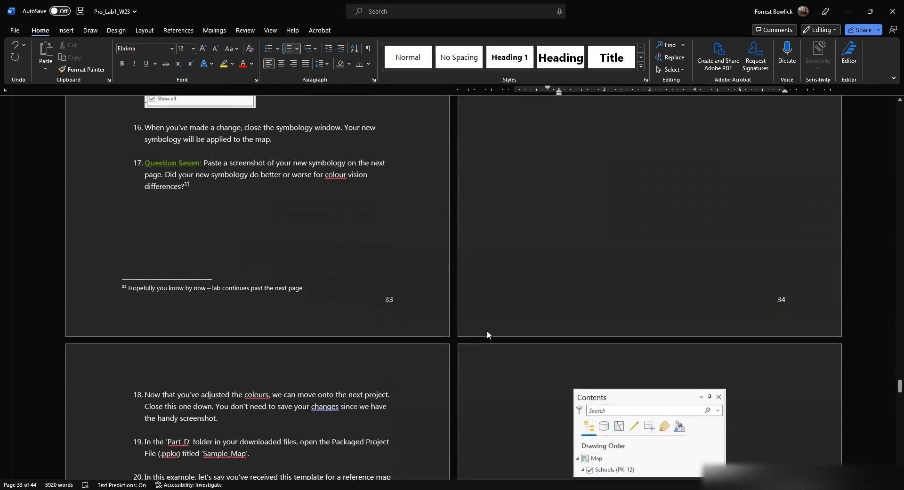
scroll(484, 335, "down", 3)
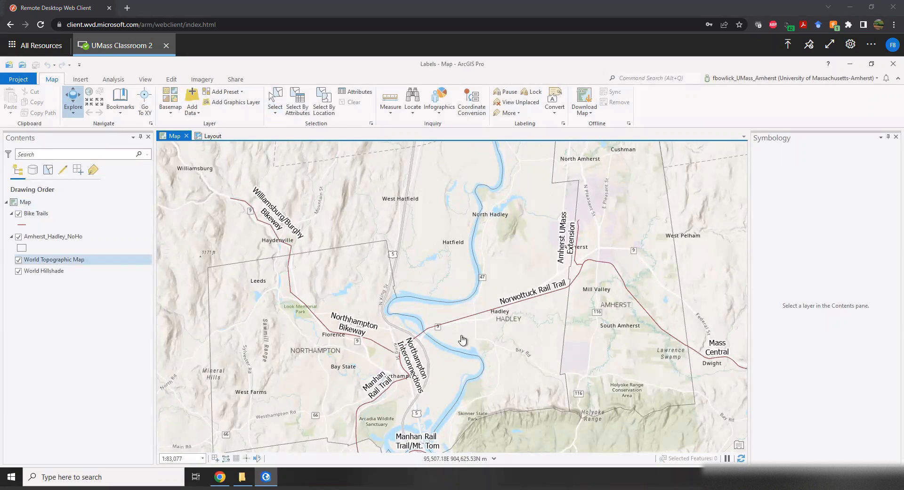
Step: In ArcGIS Pro, close the Labels project and open the Sample_Map packaged project from the Part_D folder, showing all of Massachusetts
left_click(893, 64)
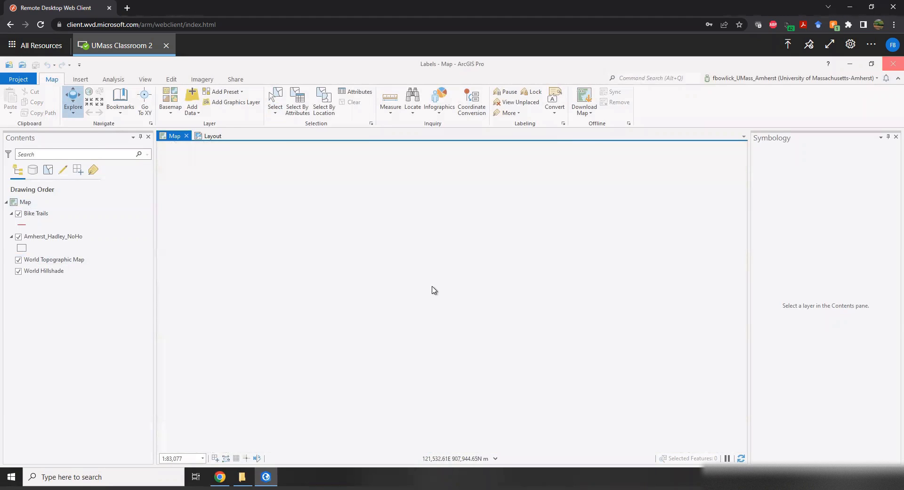
left_click(221, 149)
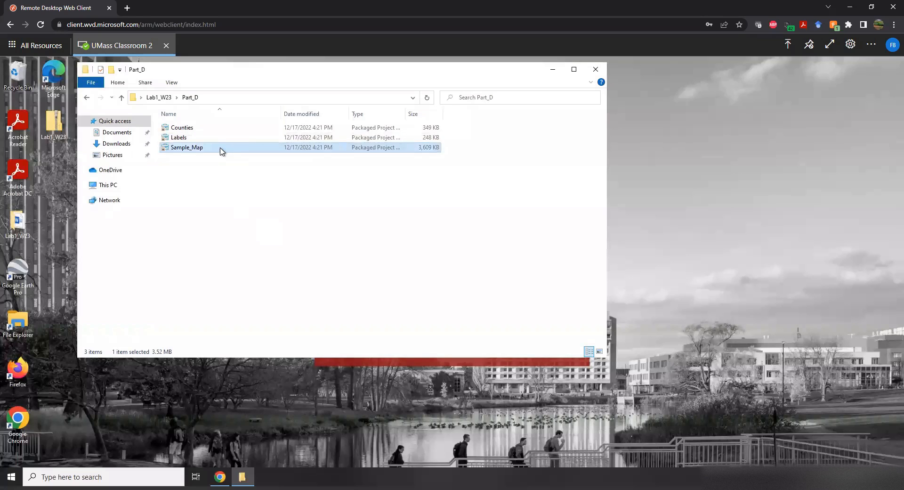
double_click(221, 148)
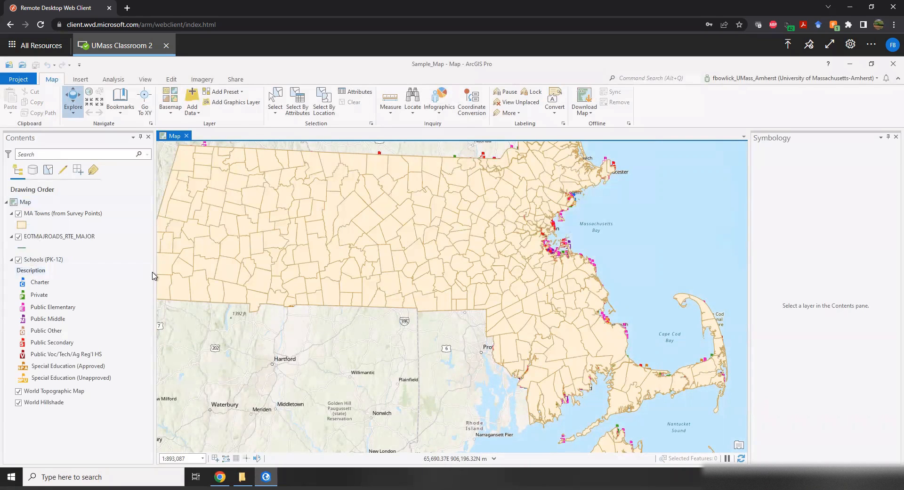
scroll(177, 277, "down", 2)
left_click_drag(238, 339, 323, 351)
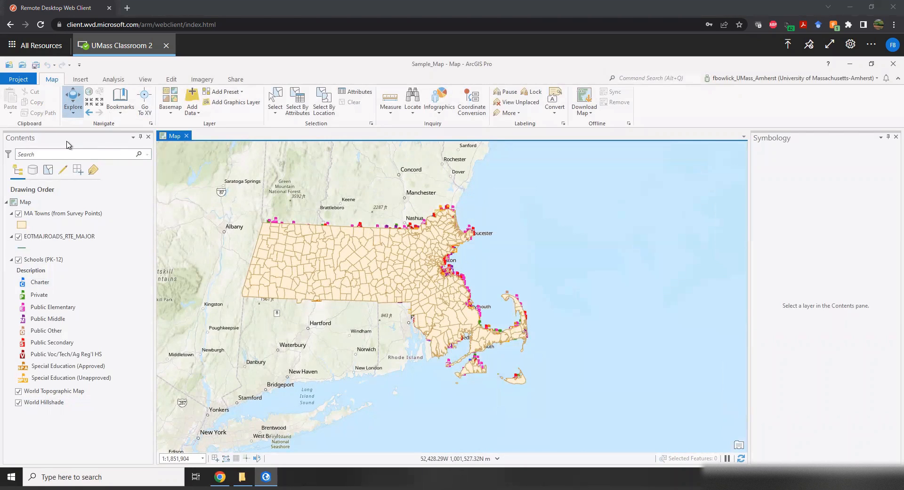
Step: Try other drawing orders by moving the EOTMAJROADS_RTE_MAJOR layer above MA Towns and then below the basemap layers
left_click(15, 145)
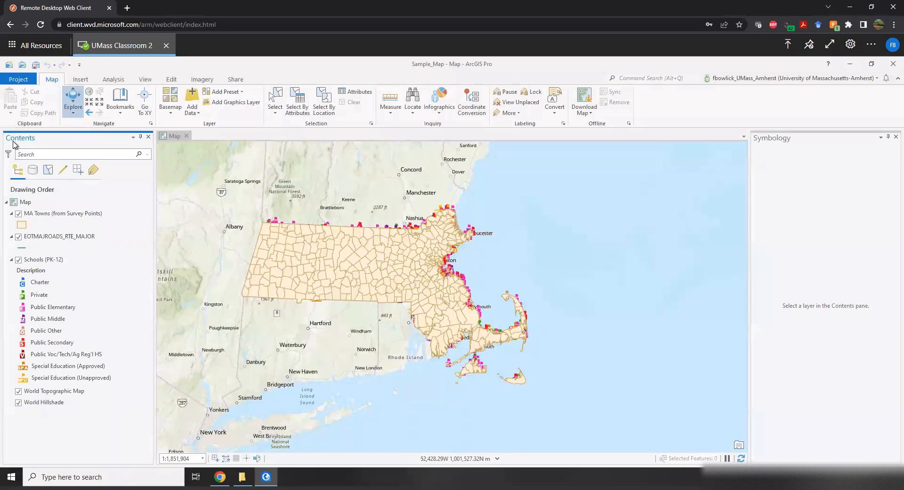
left_click_drag(48, 221, 46, 214)
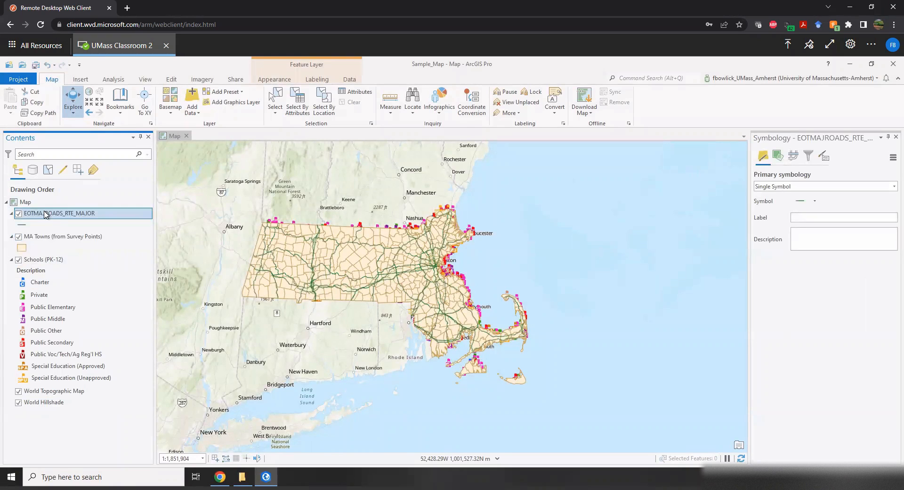
left_click_drag(49, 263, 41, 210)
left_click_drag(45, 341, 49, 385)
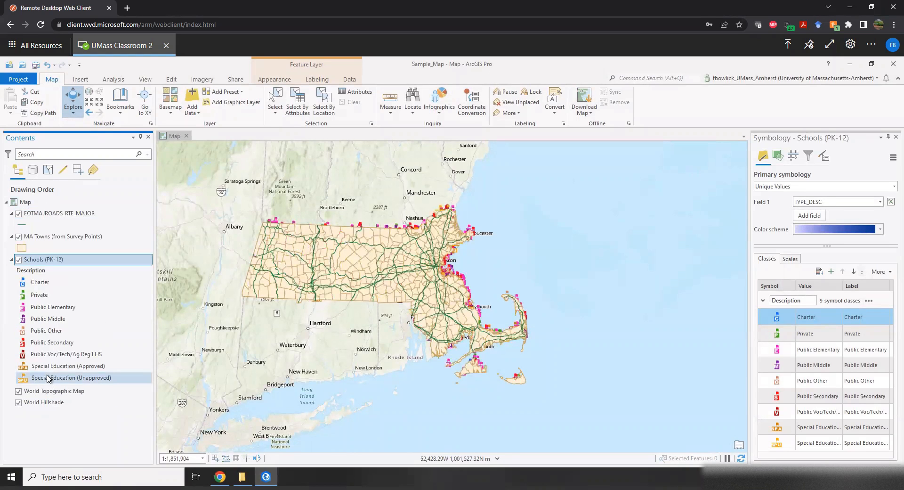
left_click_drag(33, 216, 45, 415)
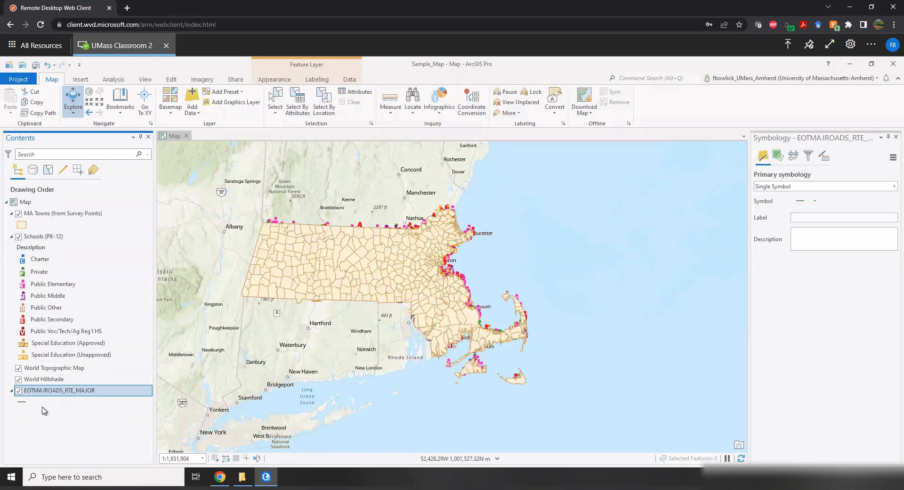
Step: Reorder the layers with Schools (PK-12) on top, followed by EOTMAJROADS_RTE_MAJOR and MA Towns above the basemaps
left_click_drag(27, 284, 28, 211)
mouse_move(55, 258)
left_mouse_down()
mouse_move(53, 204)
mouse_move(55, 215)
left_mouse_up()
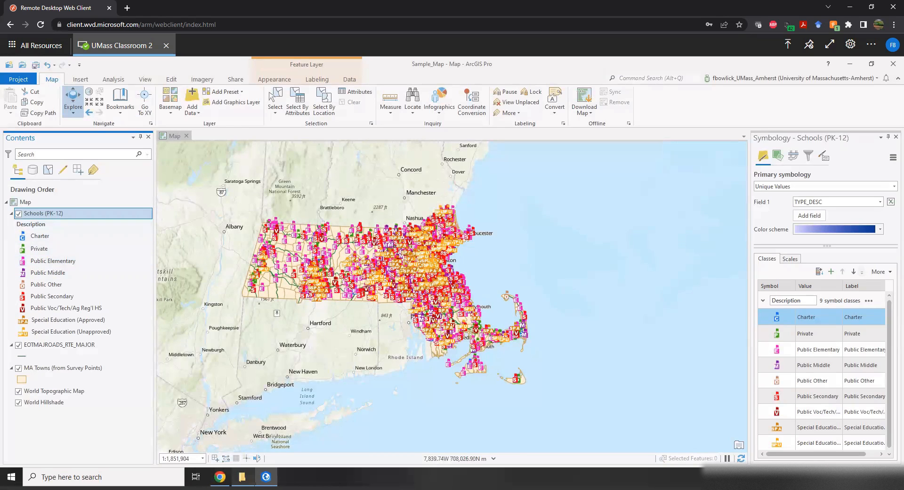
mouse_move(242, 477)
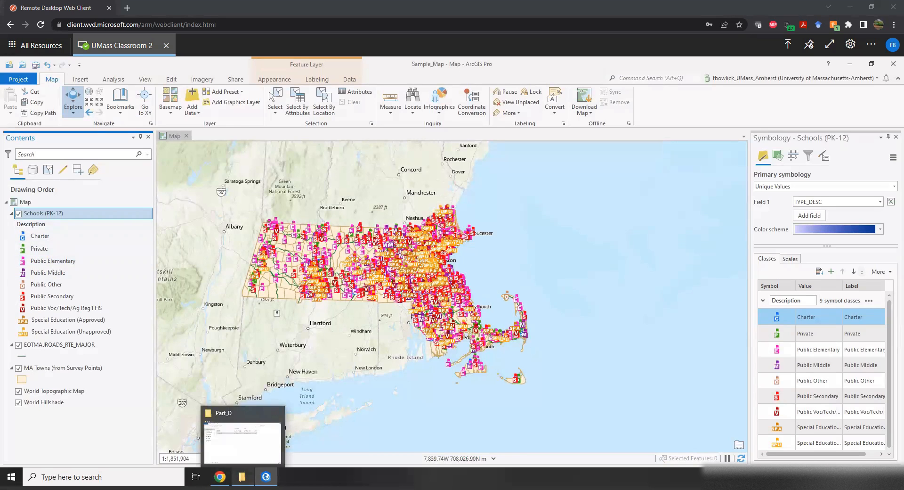